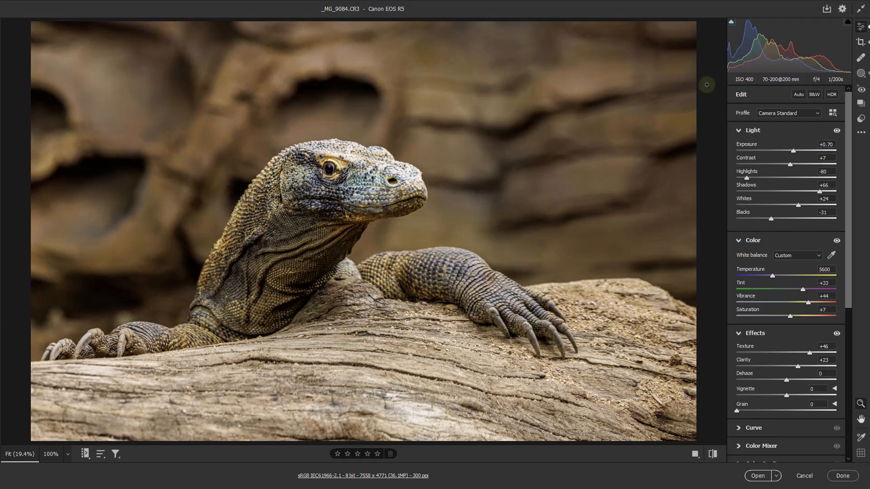
- Create a linear gradient mask rising from the bottom of the photo to cover the log
click(860, 74)
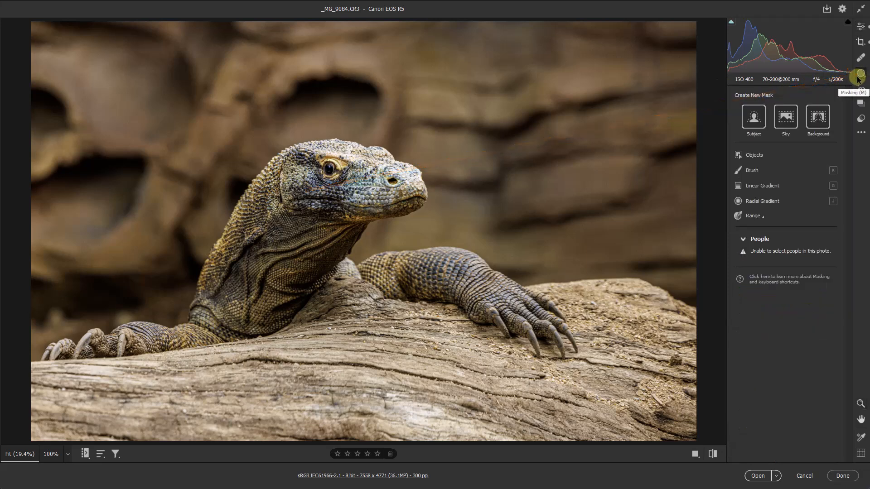
click(752, 186)
mouse_move(371, 409)
mouse_down()
mouse_move(344, 259)
mouse_move(352, 255)
mouse_up()
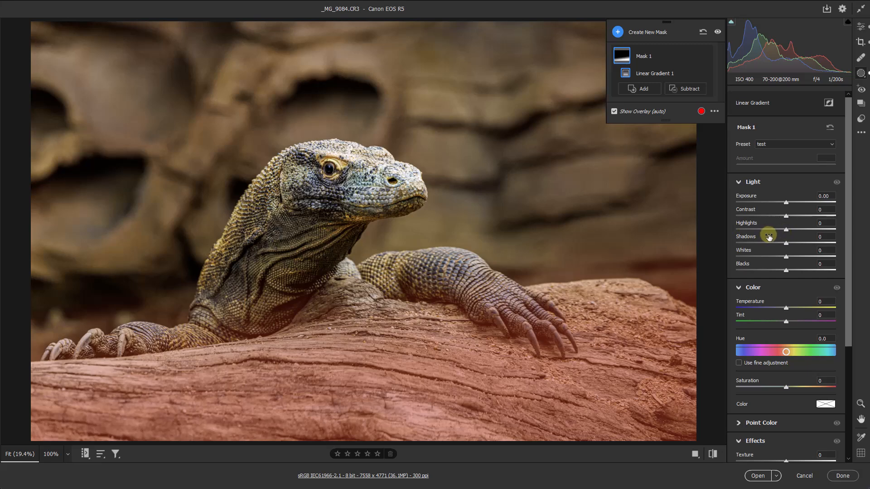
- Darken the log's gradient mask with Highlights at -100 and Exposure at -1.40
drag(787, 232, 733, 232)
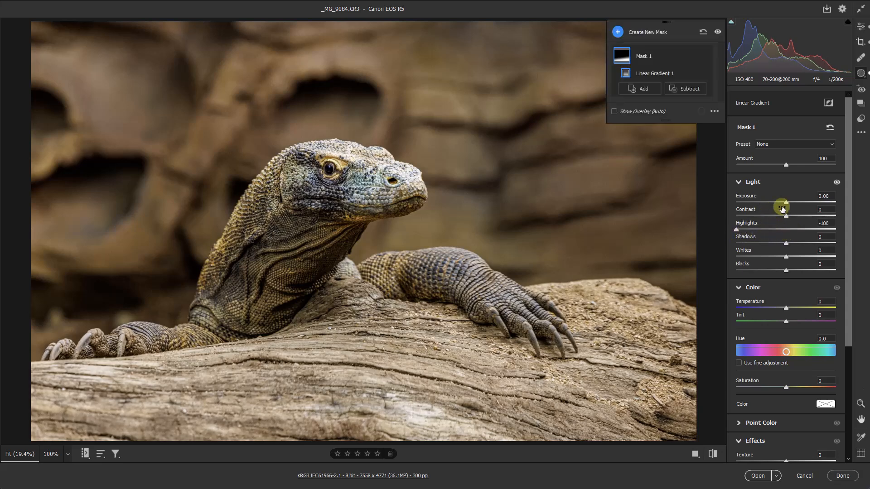
drag(786, 202, 772, 205)
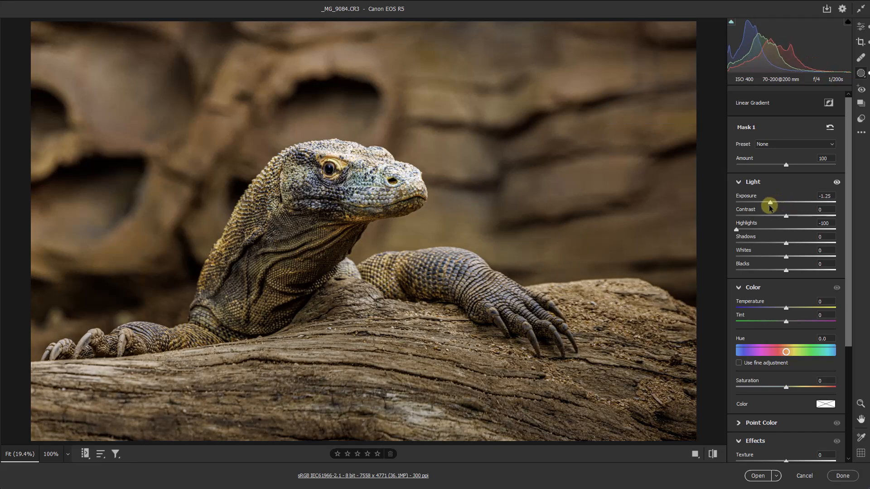
drag(769, 207, 768, 207)
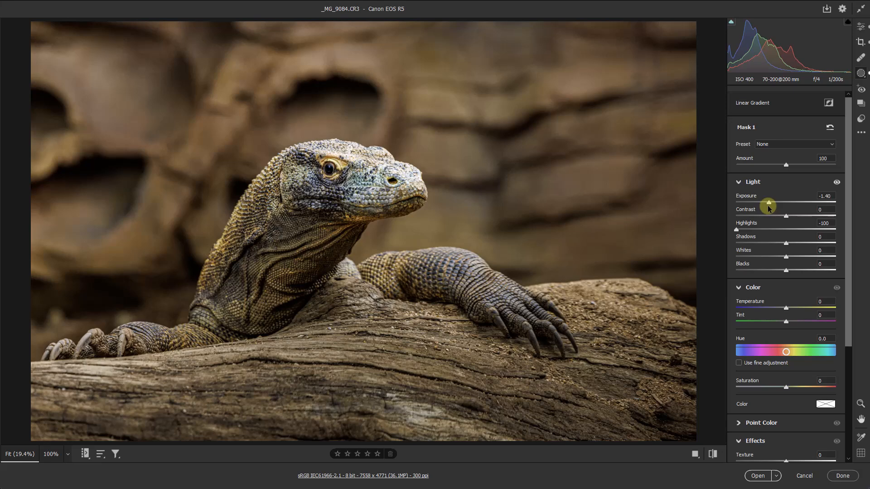
drag(769, 208, 769, 213)
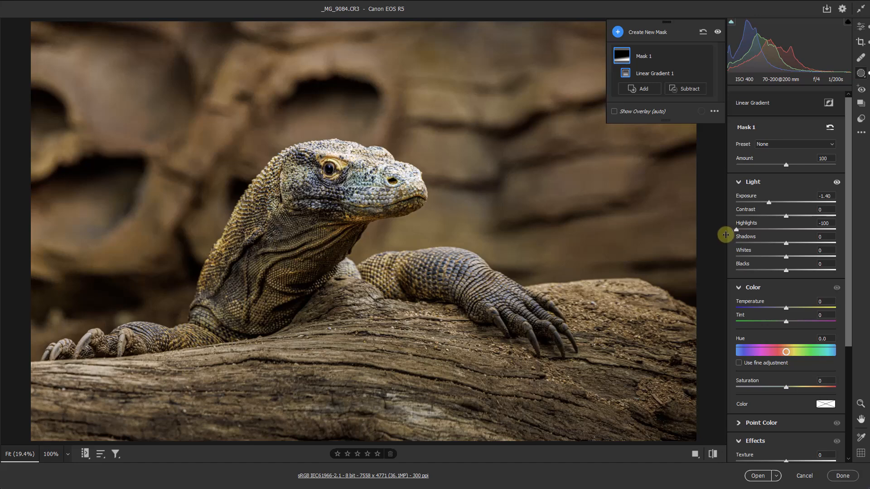
- Add a linear gradient mask from the upper background down past the lizard's head, with Highlights -84 and Exposure -0.55
click(618, 32)
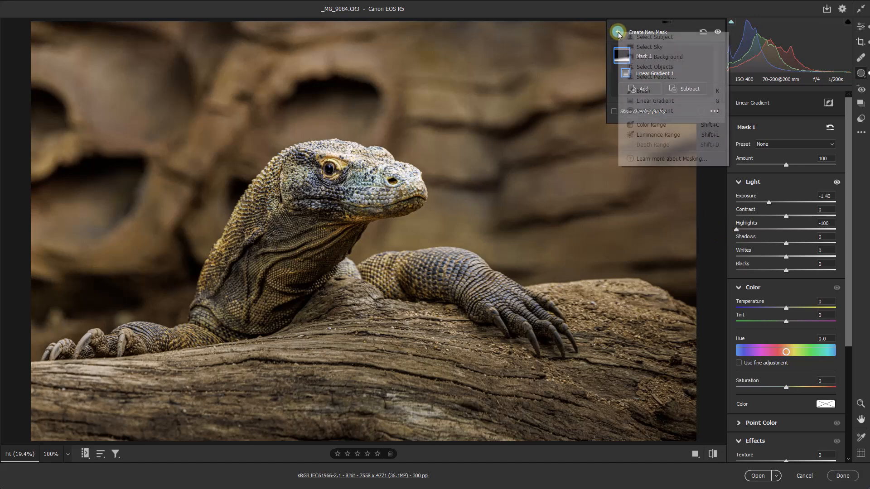
click(645, 101)
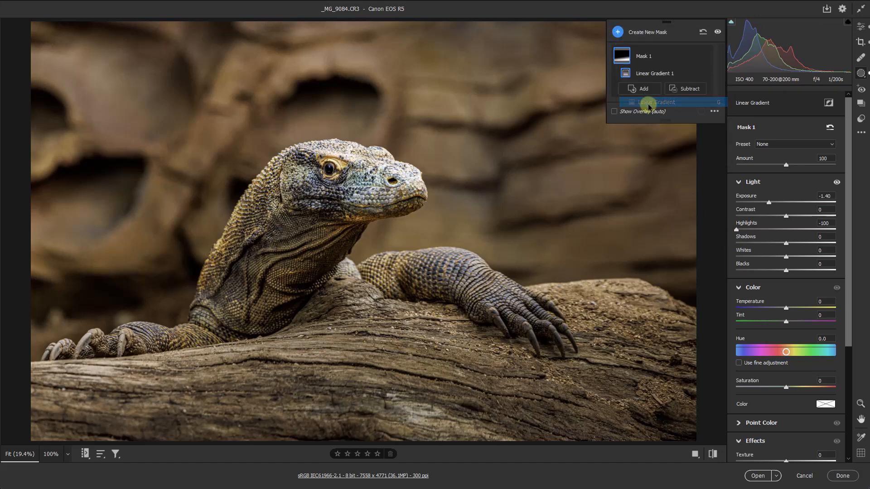
drag(336, 58, 300, 273)
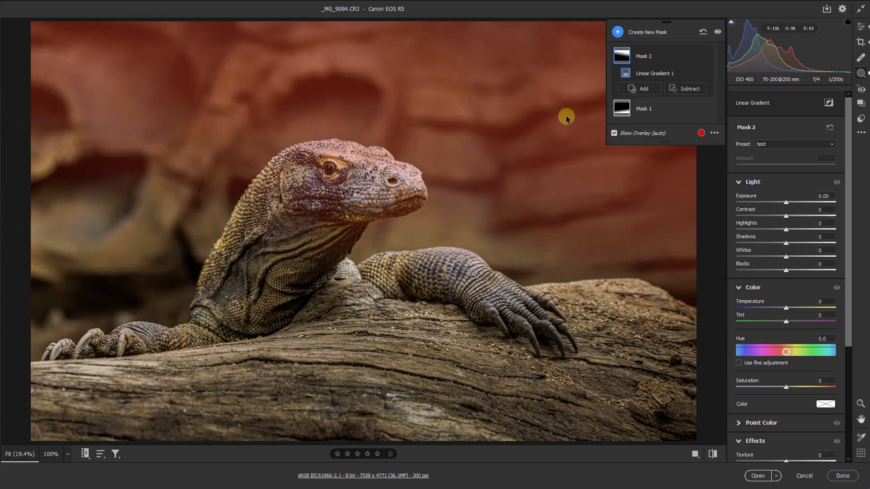
click(743, 230)
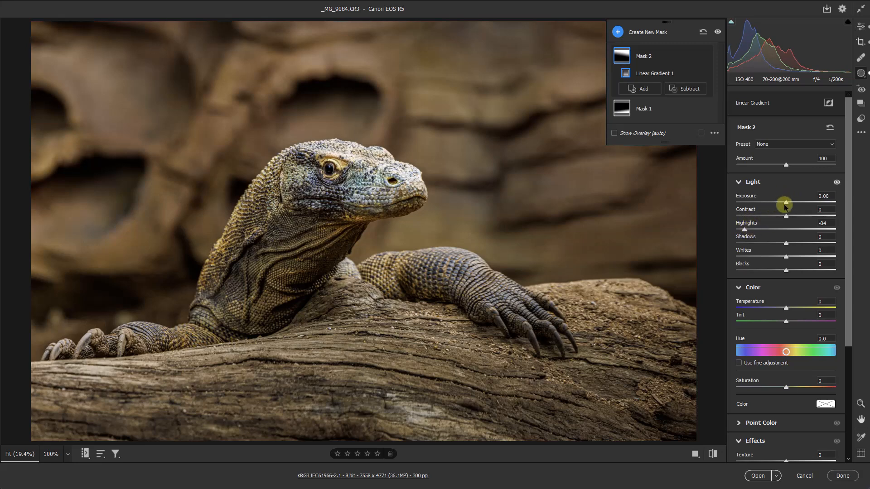
drag(786, 203, 779, 203)
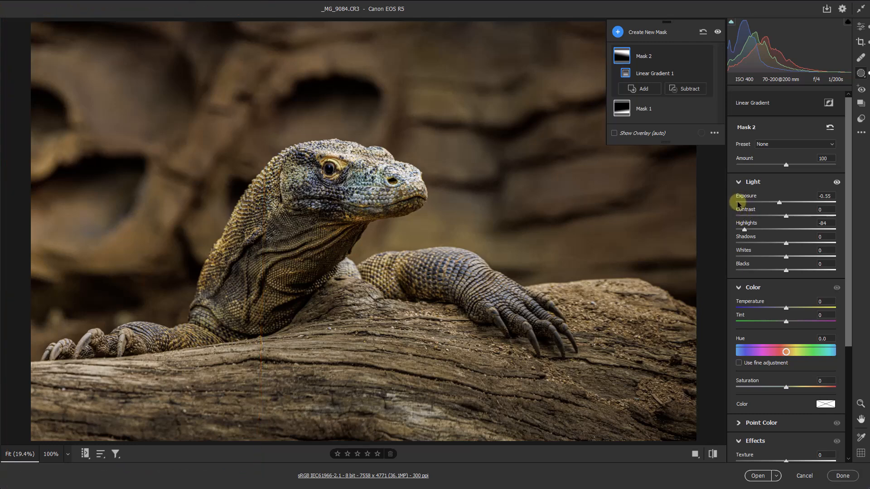
- Add a linear gradient mask fading inward from the photo's left edge and set its Exposure to -0.60
click(618, 32)
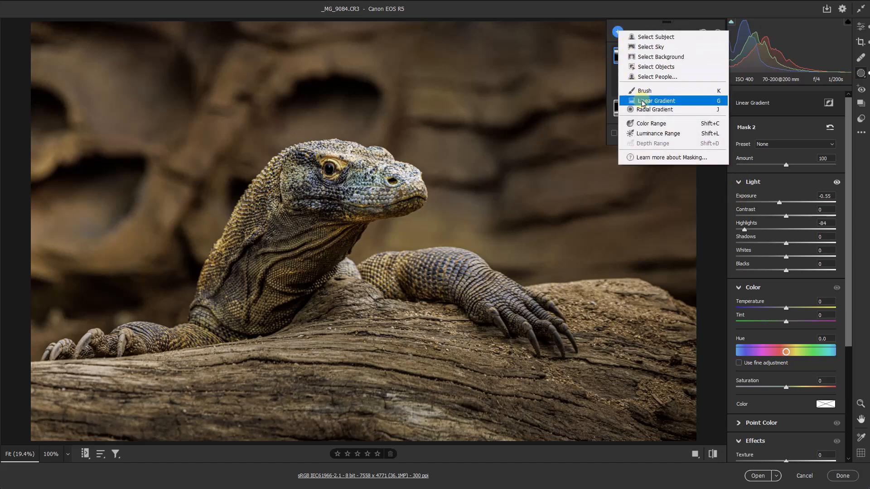
click(712, 105)
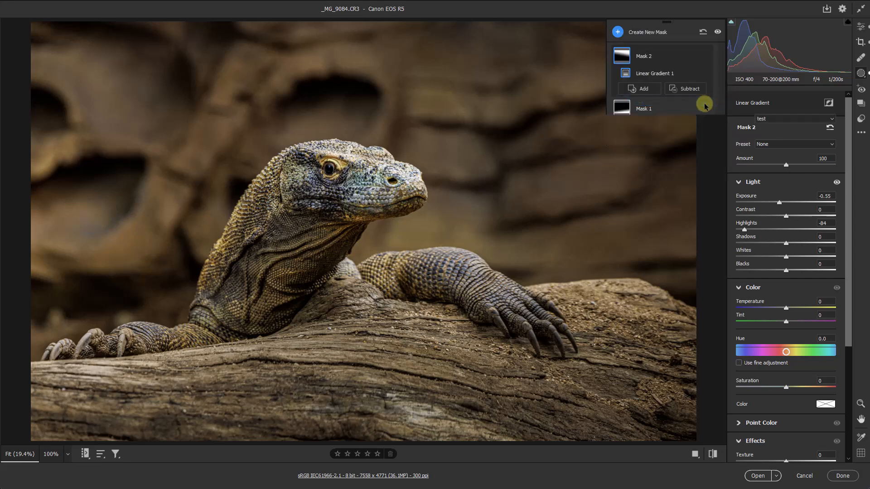
drag(81, 224, 270, 223)
drag(785, 205, 781, 205)
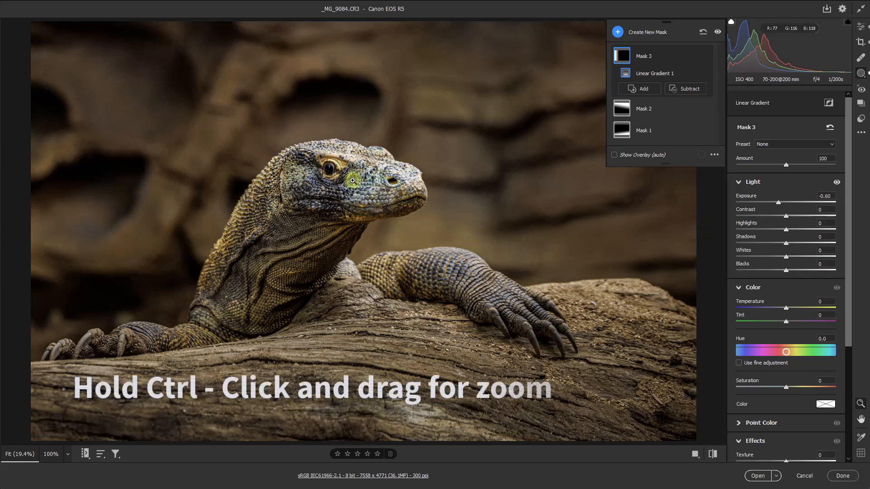
- Start a new brush mask for the lizard's head with Exposure -1.15, Highlights -55 and brush Flow 21
drag(348, 180, 401, 251)
key(space)
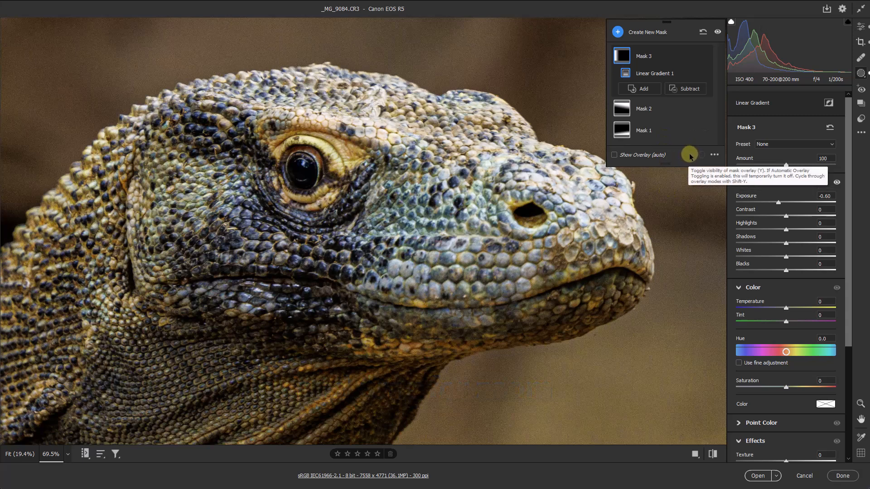
click(618, 33)
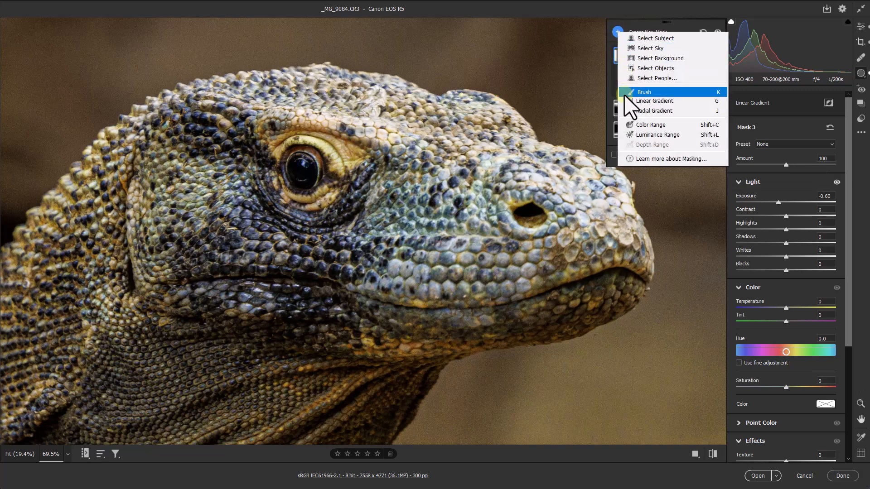
click(643, 93)
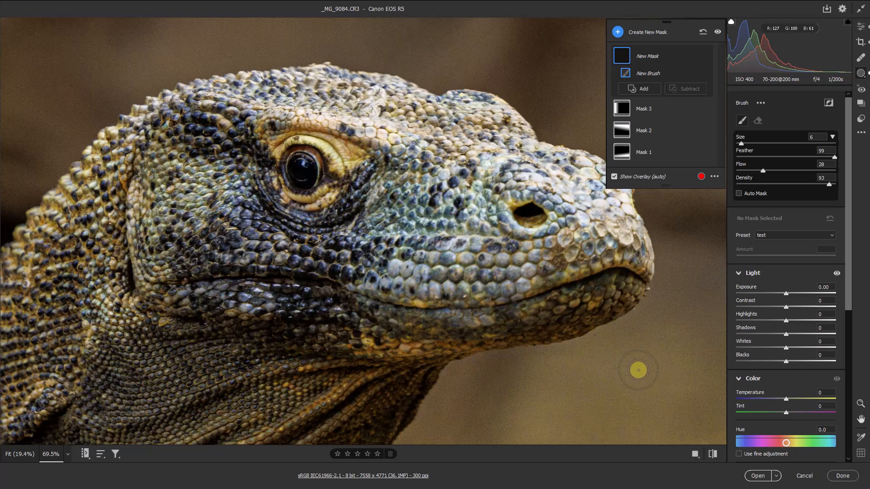
drag(748, 320, 756, 320)
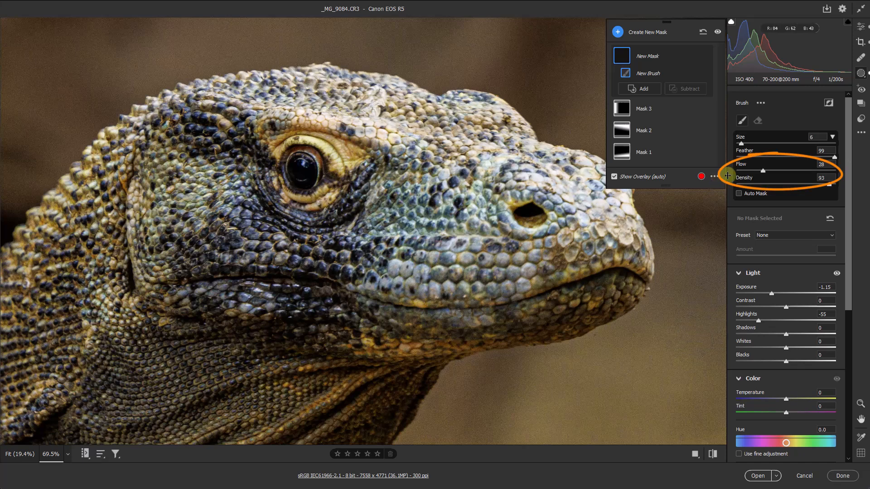
drag(762, 171, 757, 174)
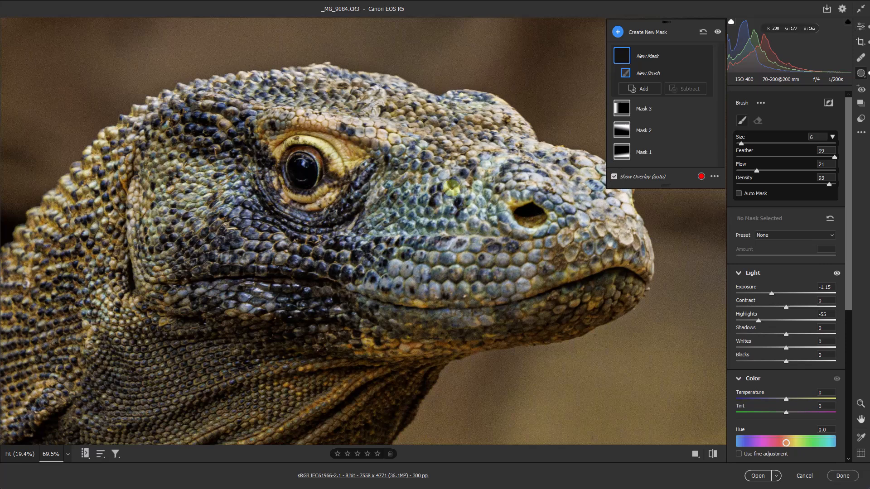
- Paint the darkening mask over the bright scales on top of the snout, reducing the brush size to 4
drag(585, 219, 583, 199)
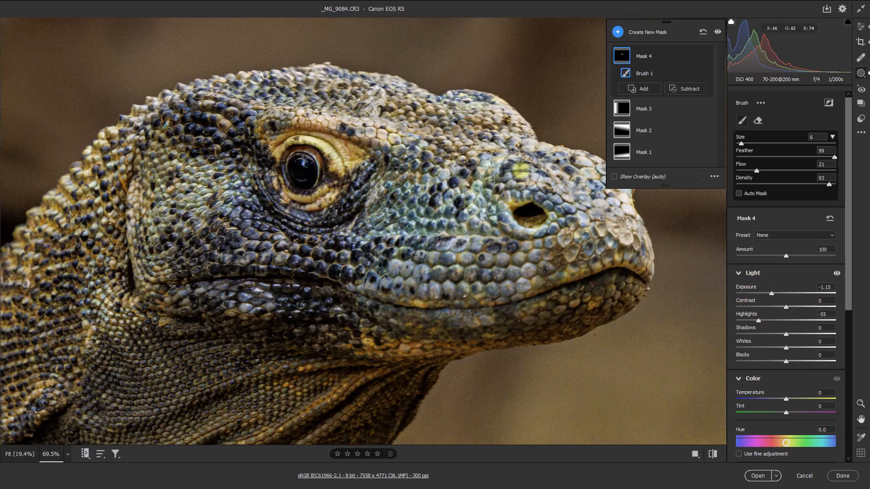
key(bracketleft)
key(bracketleft)
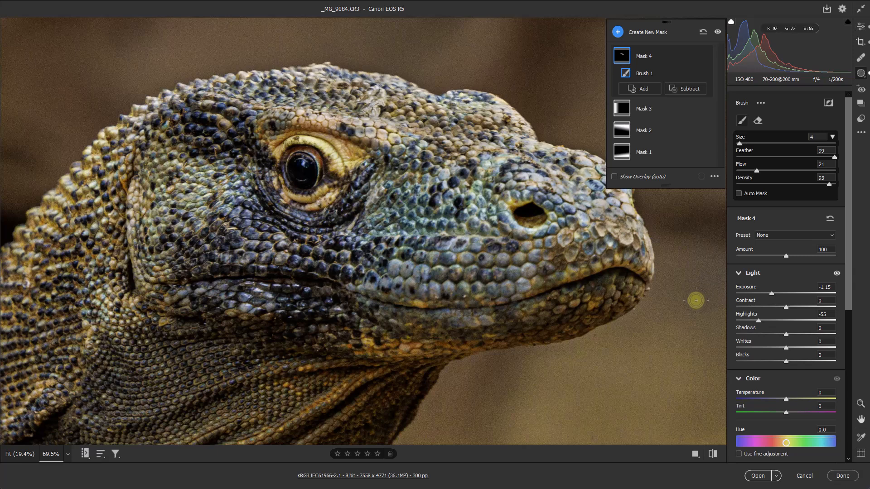
- Start another brush mask for the lizard's eye with Shadows +100 and Exposure +0.70
click(616, 33)
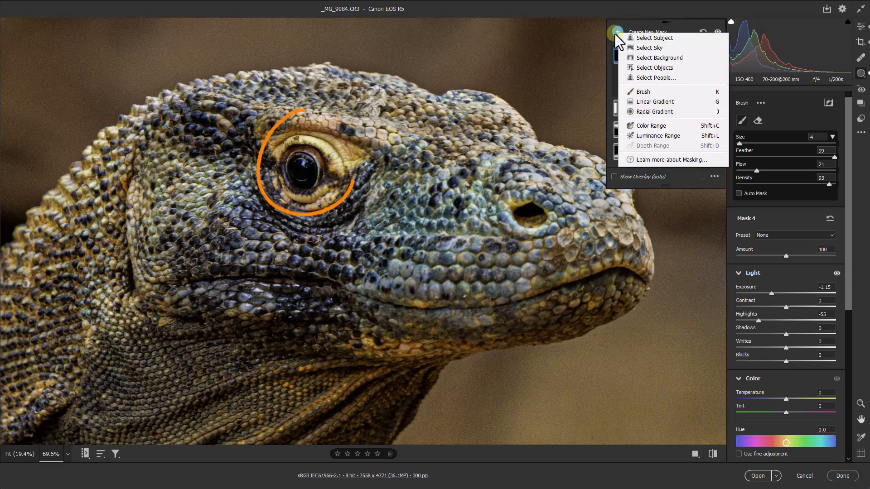
click(635, 91)
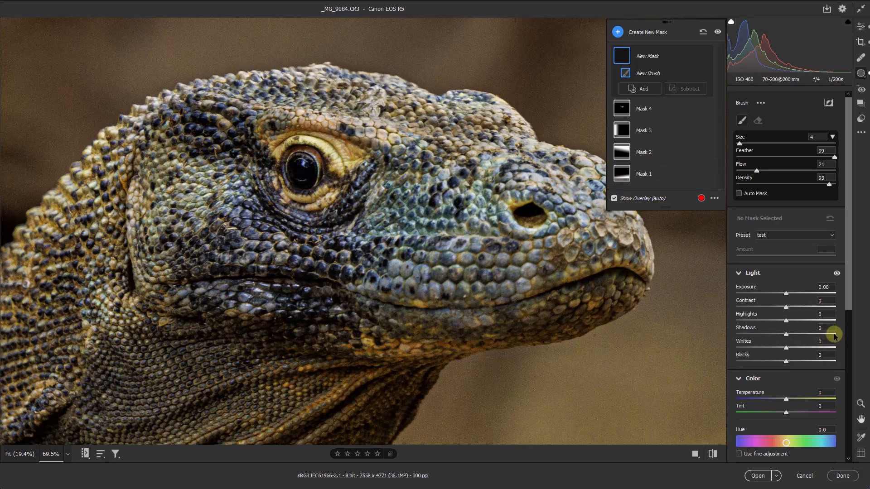
drag(835, 335, 837, 335)
drag(786, 295, 794, 294)
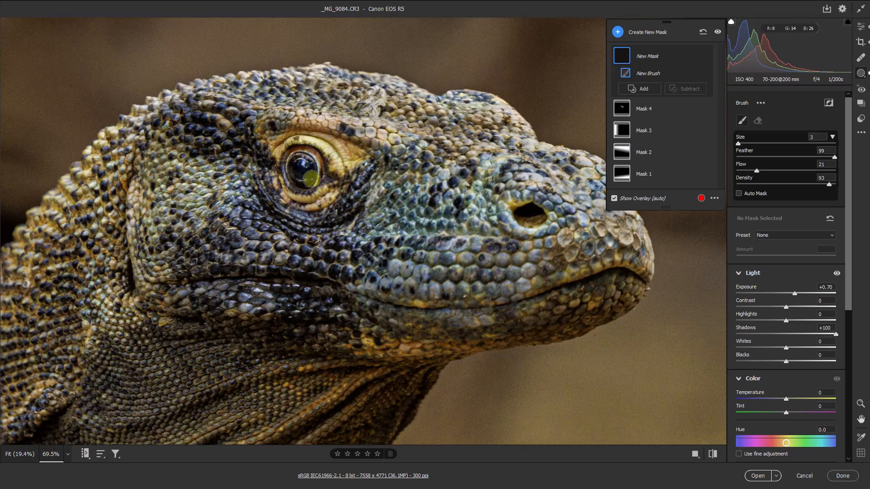
- Paint the brightening mask over the eye with brush size 3 and warm it to Temperature +38
drag(304, 168, 291, 173)
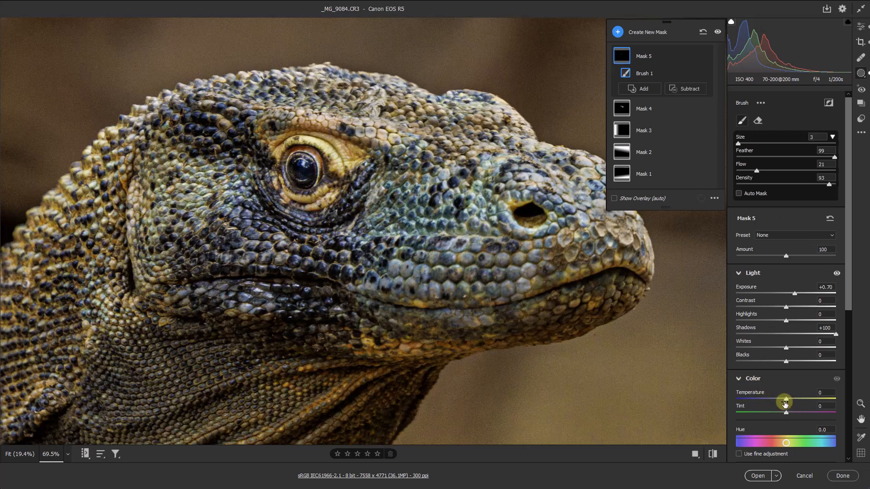
drag(802, 400, 803, 400)
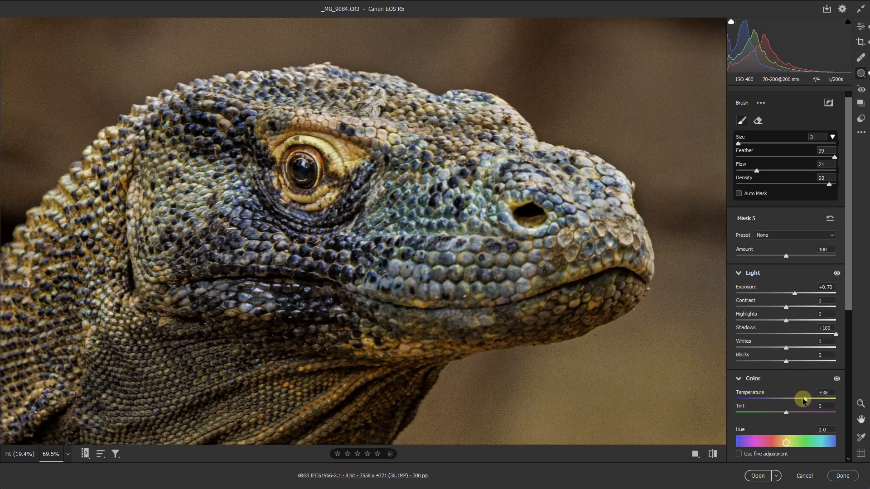
click(806, 399)
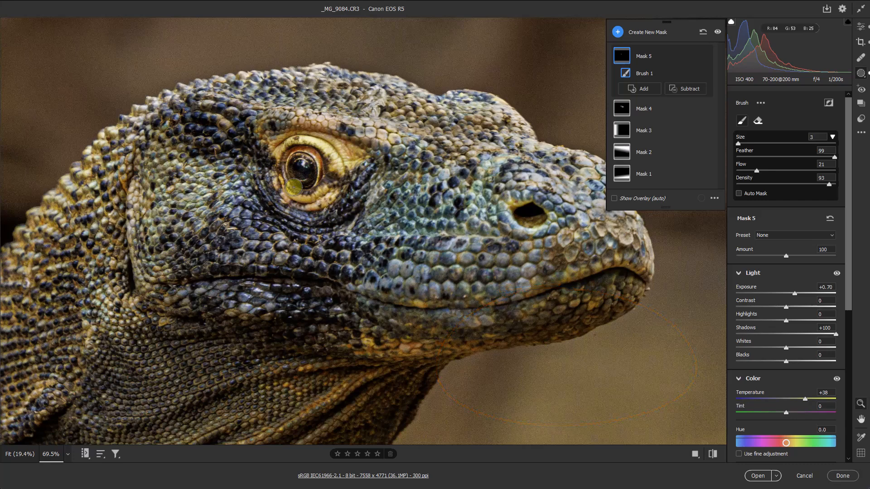
- Start a new brush mask for the remaining bright spots with Exposure -1.30 and Highlights -36
key(ctrl+0)
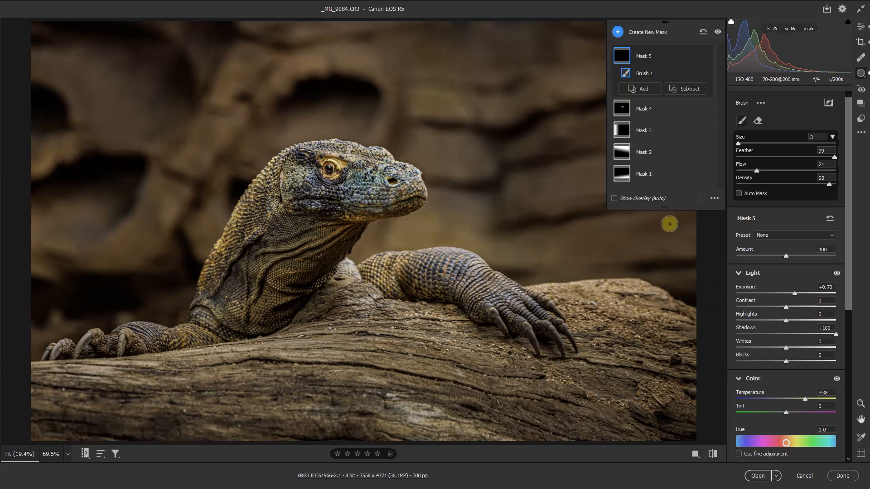
click(618, 33)
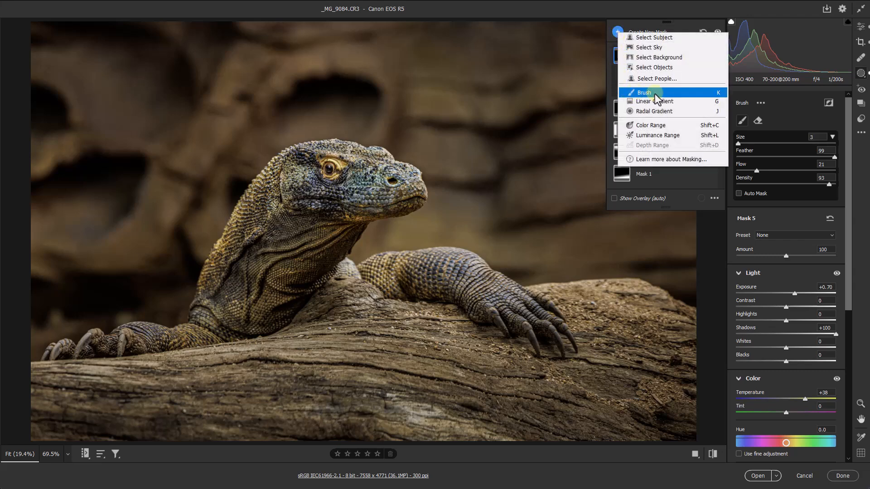
click(635, 94)
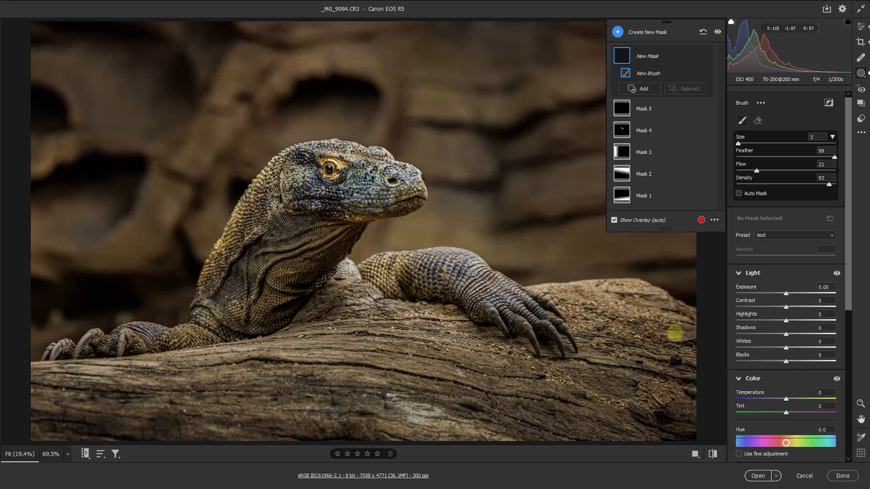
drag(769, 323, 769, 294)
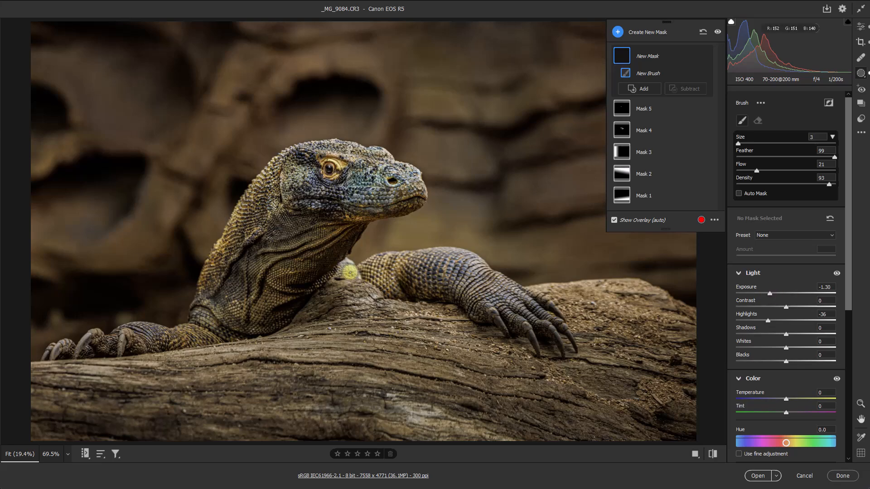
- Paint the darkening mask with brush size 3 over the bright patch between the throat and the front leg
scroll(346, 273, up, 5)
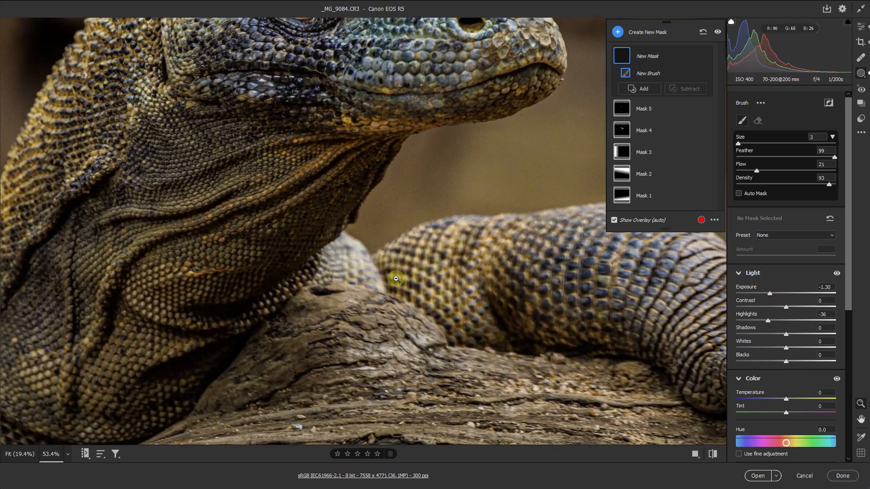
mouse_move(343, 246)
mouse_down()
mouse_move(352, 272)
mouse_move(376, 286)
mouse_move(325, 251)
mouse_move(345, 277)
mouse_move(338, 243)
mouse_up()
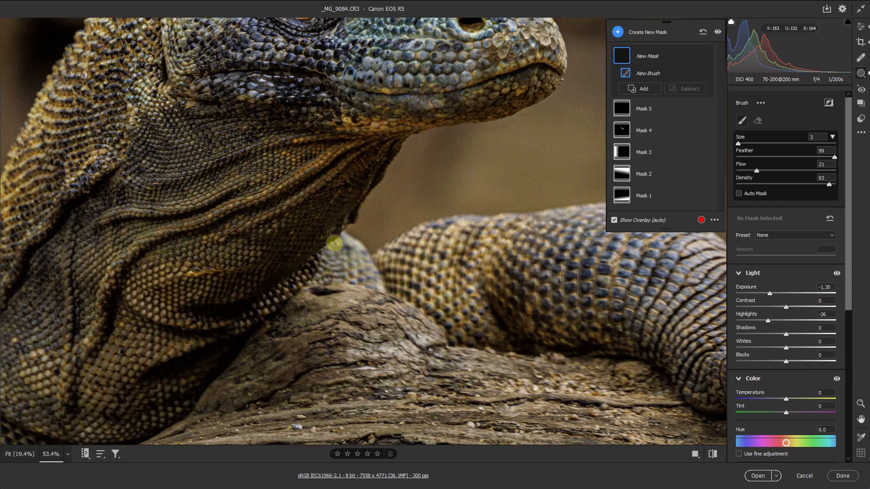
mouse_move(381, 291)
mouse_down()
mouse_move(325, 249)
mouse_move(368, 260)
mouse_move(346, 262)
mouse_move(383, 292)
mouse_up()
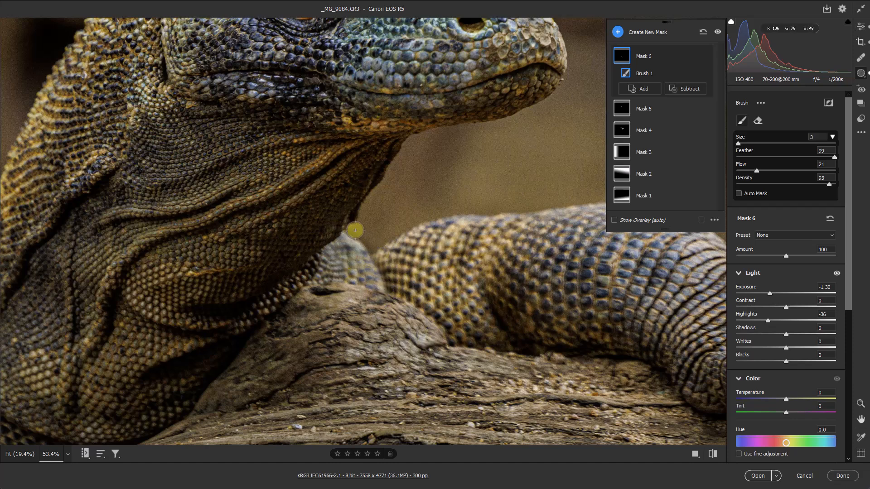
- Darken the pale patch on the lower part of the log with the mask brush enlarged to size 6
mouse_move(373, 332)
mouse_down()
mouse_move(360, 349)
mouse_move(509, 363)
mouse_move(432, 397)
mouse_move(388, 210)
mouse_move(352, 159)
mouse_up()
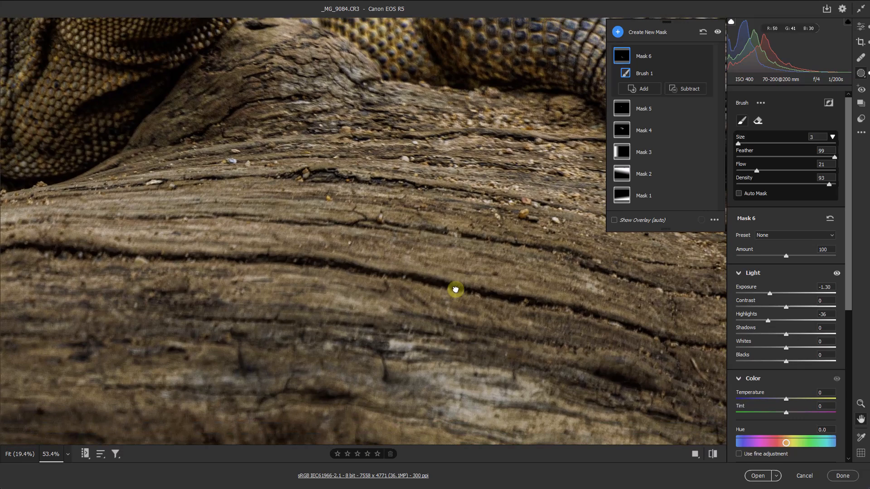
mouse_move(456, 290)
mouse_down()
mouse_move(352, 208)
mouse_move(377, 252)
mouse_up()
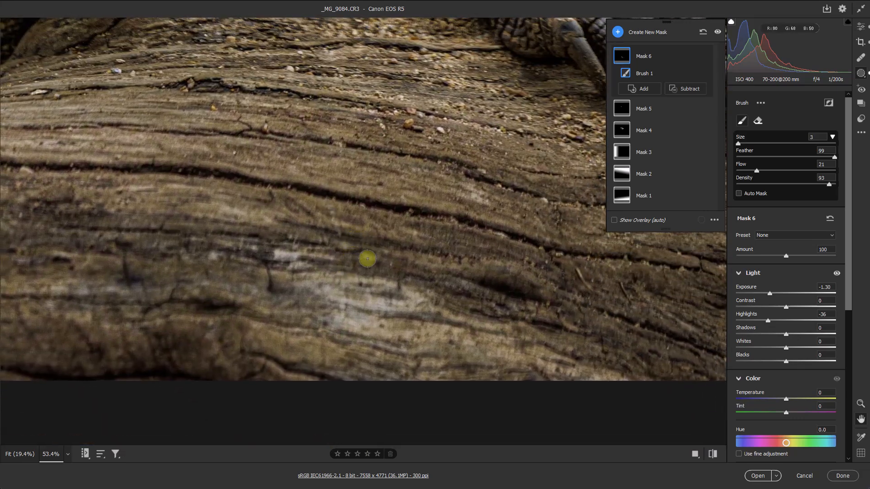
key(])
mouse_move(332, 287)
mouse_down()
mouse_move(293, 283)
mouse_move(372, 299)
mouse_move(266, 283)
mouse_move(320, 294)
mouse_move(367, 327)
mouse_move(421, 338)
mouse_move(410, 318)
mouse_move(285, 275)
mouse_move(290, 257)
mouse_move(253, 244)
mouse_move(308, 257)
mouse_move(422, 309)
mouse_move(252, 312)
mouse_up()
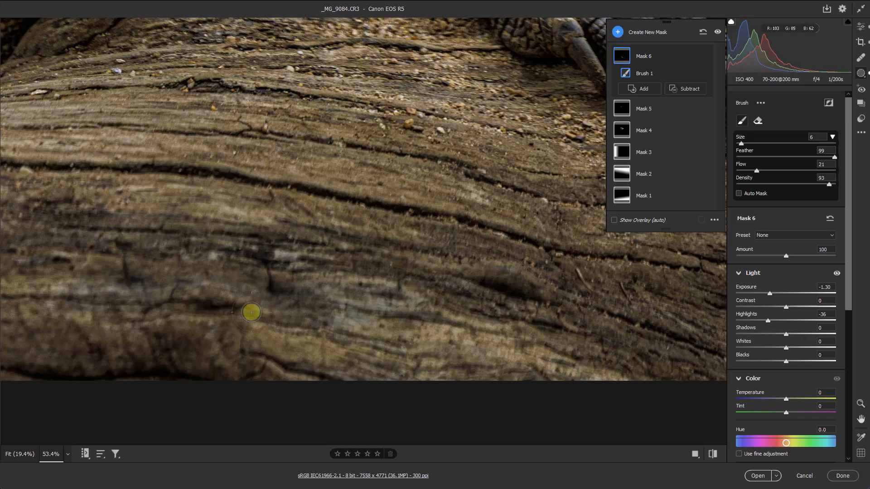
key(ctrl+0)
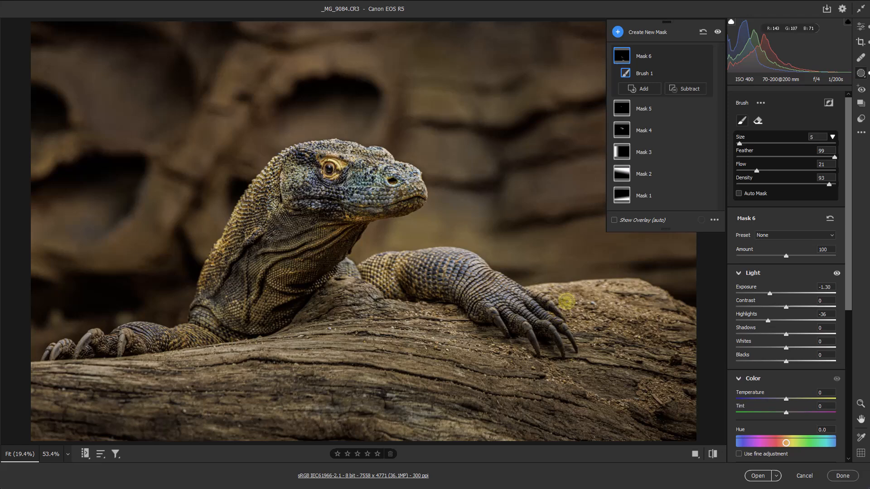
- Paint the same darkening mask with brush size 4 over the bright areas of the log and the rocky background
key([)
mouse_move(359, 298)
mouse_down()
mouse_move(204, 353)
mouse_move(226, 350)
mouse_move(56, 369)
mouse_move(102, 374)
mouse_move(66, 388)
mouse_move(164, 394)
mouse_move(107, 436)
mouse_move(141, 358)
mouse_up()
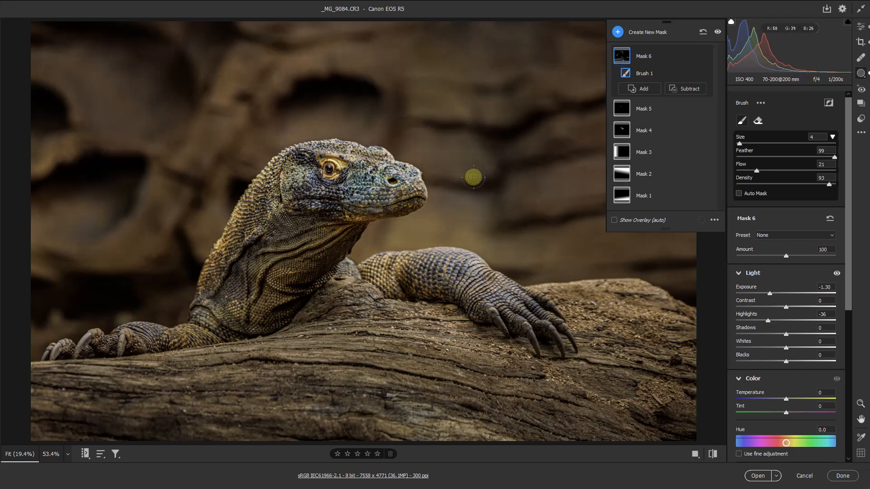
drag(502, 237, 398, 247)
drag(487, 271, 589, 271)
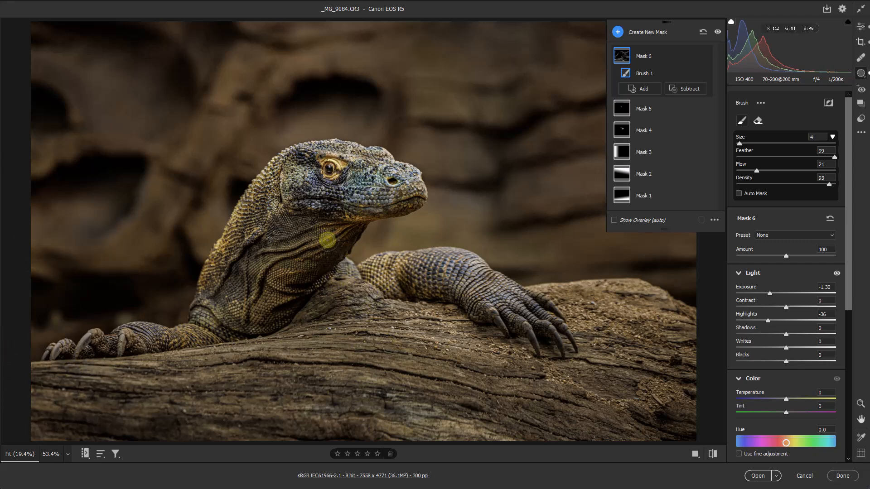
- Subtract a size 2 brush from the darkening mask along the upper edge of the front leg
key(ctrl+space)
drag(356, 271, 429, 280)
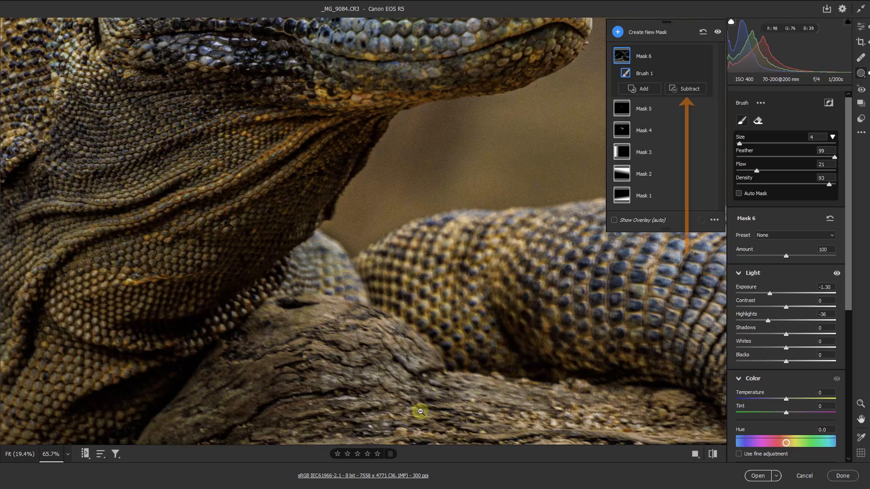
click(688, 89)
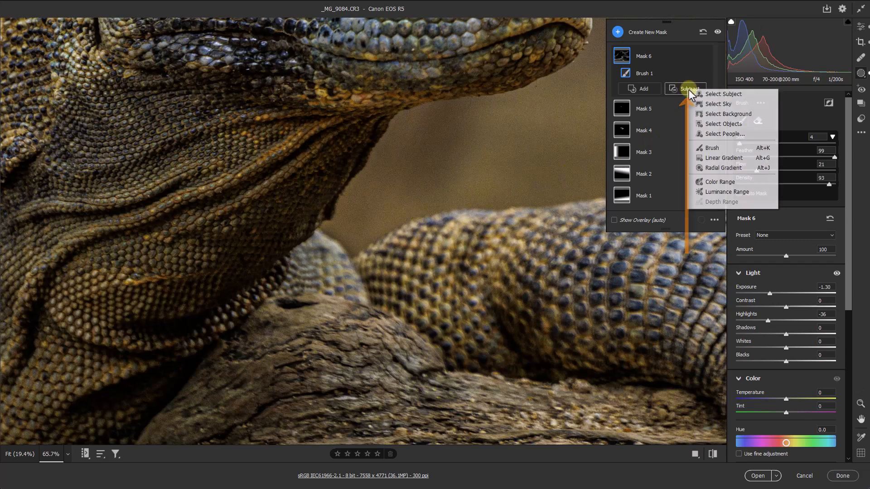
click(711, 149)
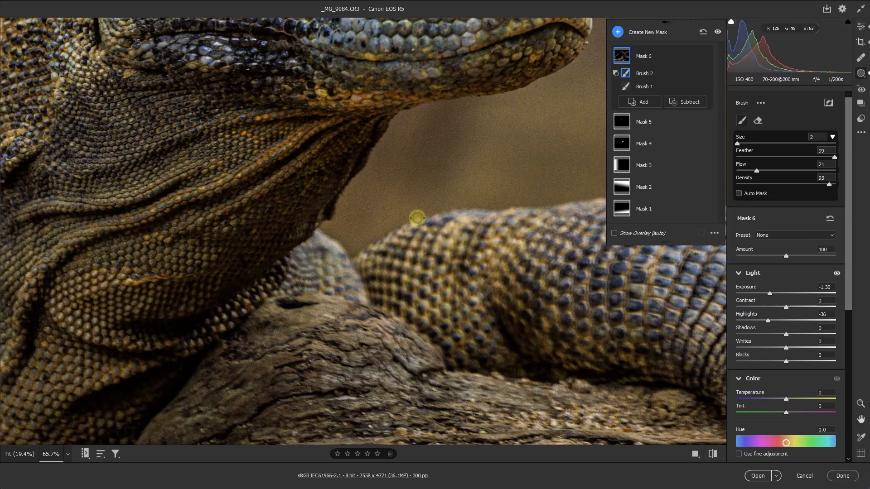
key(ctrl+0)
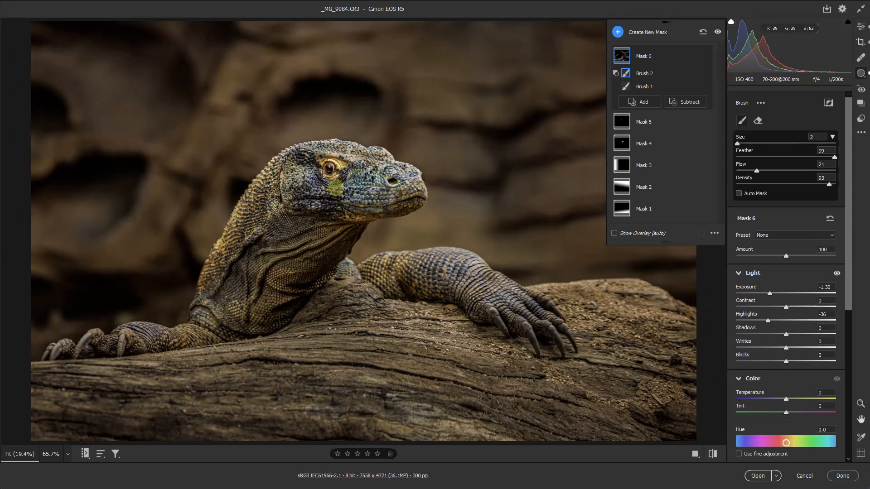
- Examine the denoised photo up close around the nostril and the eye
drag(333, 172, 427, 247)
drag(521, 225, 236, 288)
mouse_move(440, 266)
mouse_down()
mouse_move(474, 264)
mouse_move(463, 265)
mouse_up()
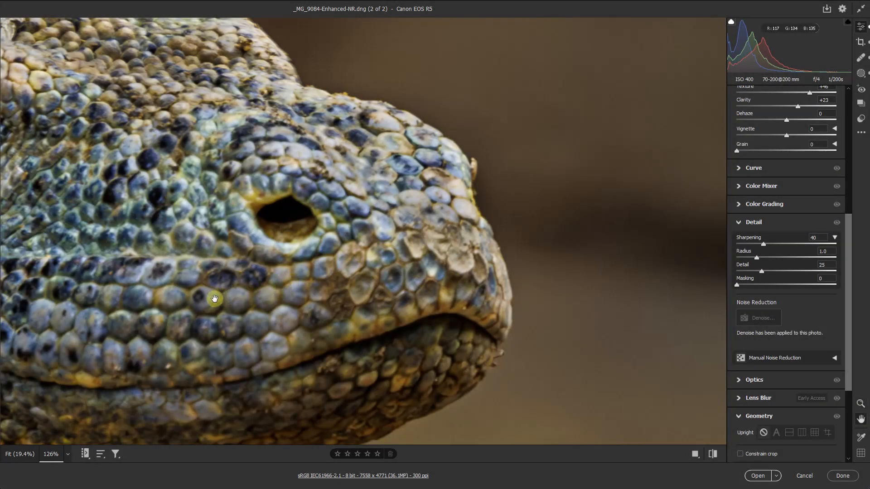
drag(201, 298, 618, 334)
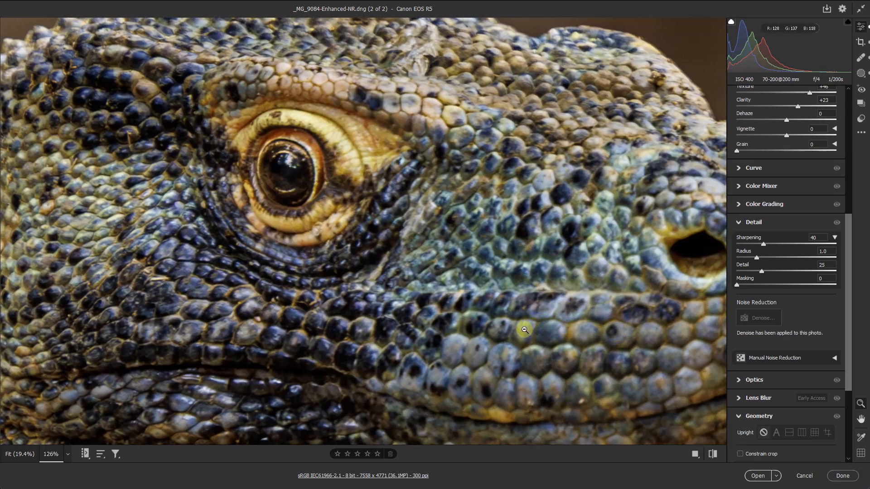
click(525, 330)
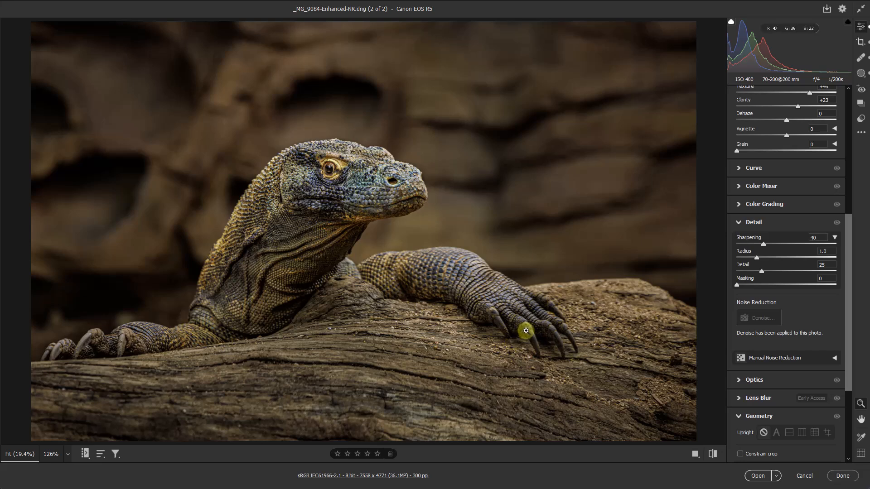
- Create a brush mask with Exposure +1.15 and Shadows +61 and paint the dark throat folds and mouth at size 6
click(860, 74)
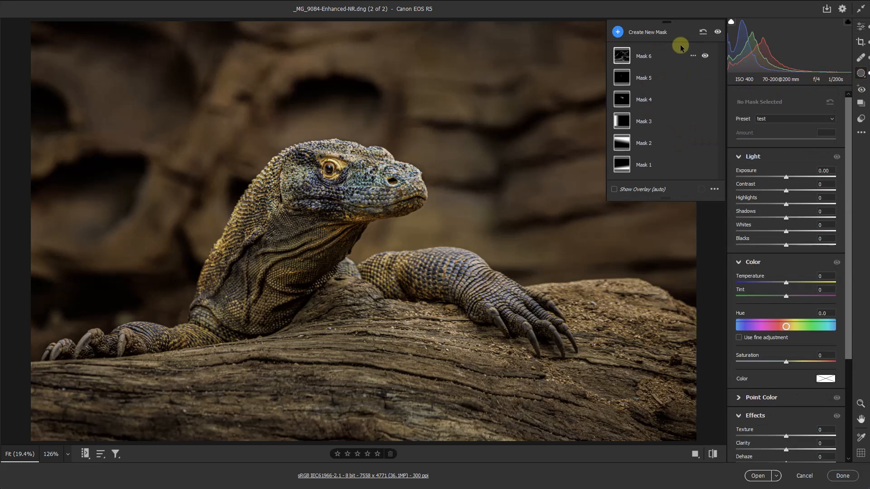
click(618, 32)
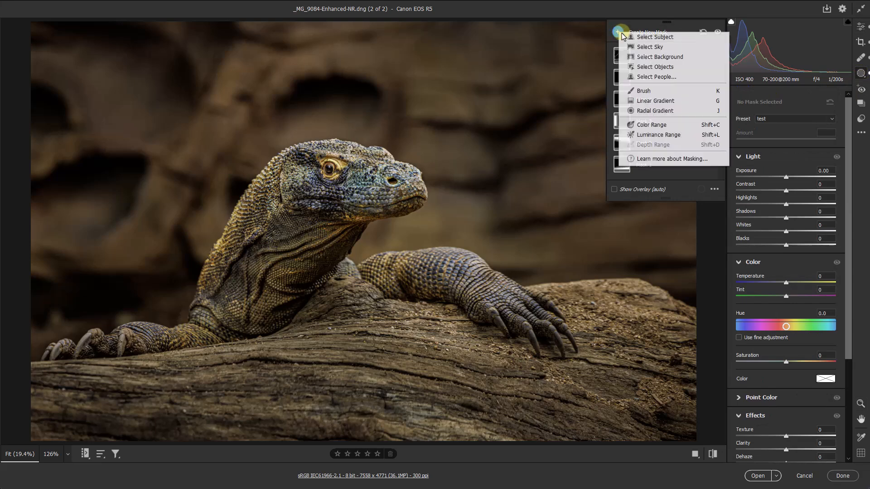
click(641, 93)
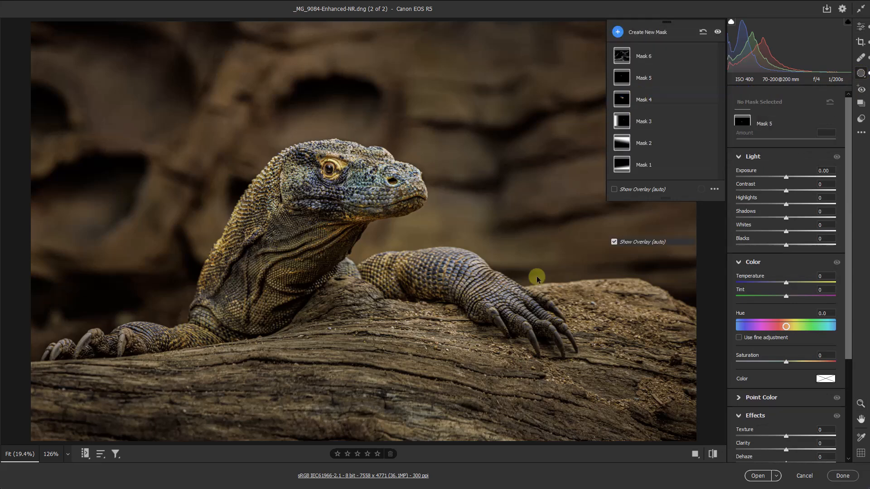
drag(325, 254, 380, 243)
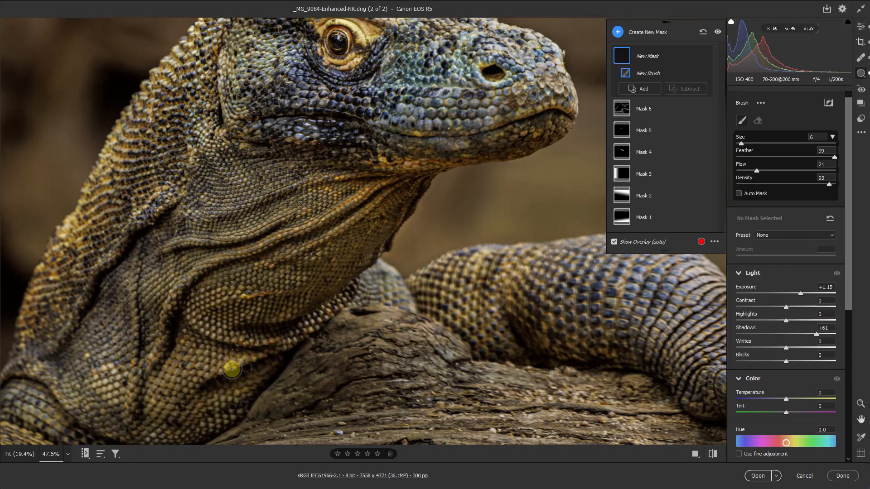
drag(528, 127, 536, 124)
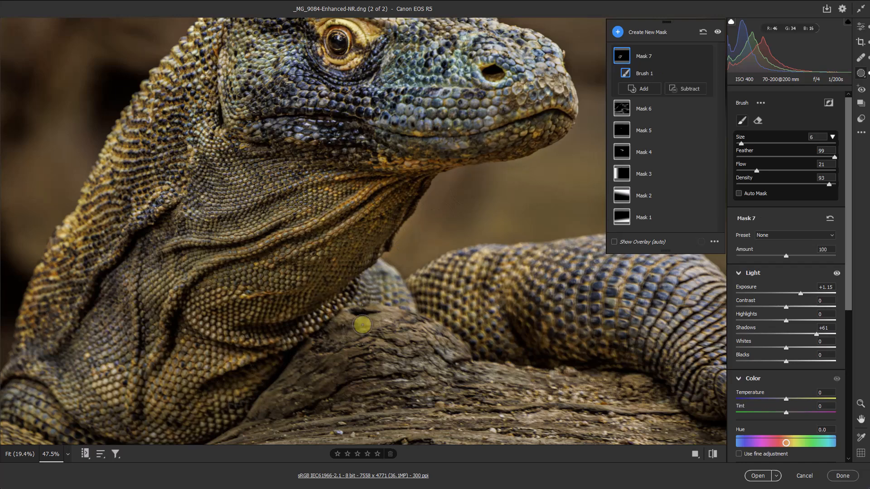
- Extend the brightening mask over the front foot and its claws with the brush reduced to size 3
mouse_move(653, 330)
mouse_down()
mouse_move(476, 301)
mouse_move(203, 171)
mouse_move(403, 220)
mouse_up()
key(bracketleft)
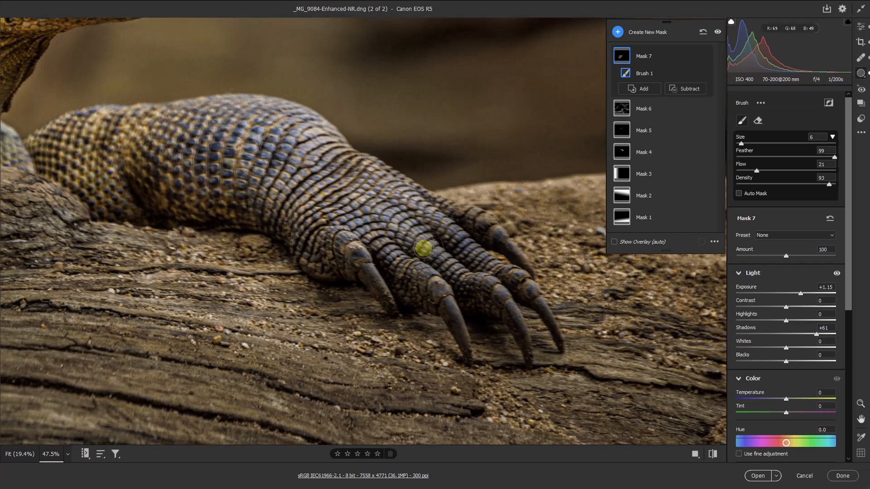
key(bracketleft)
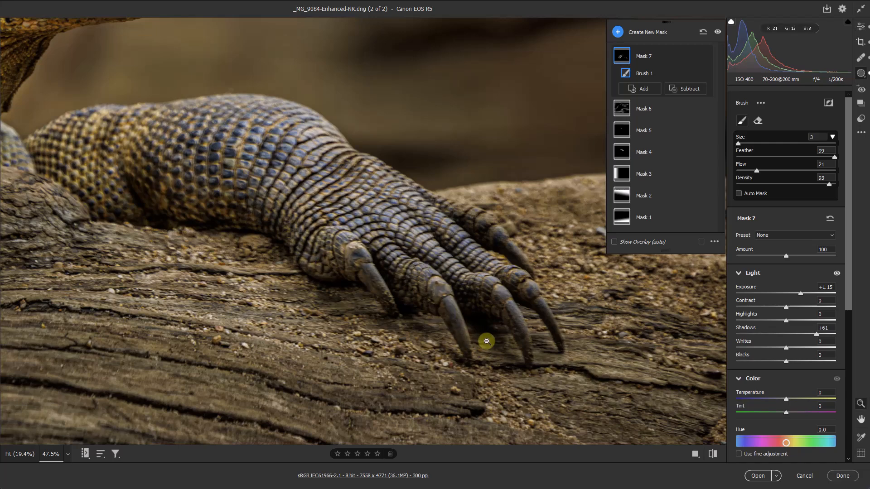
scroll(489, 334, up, 5)
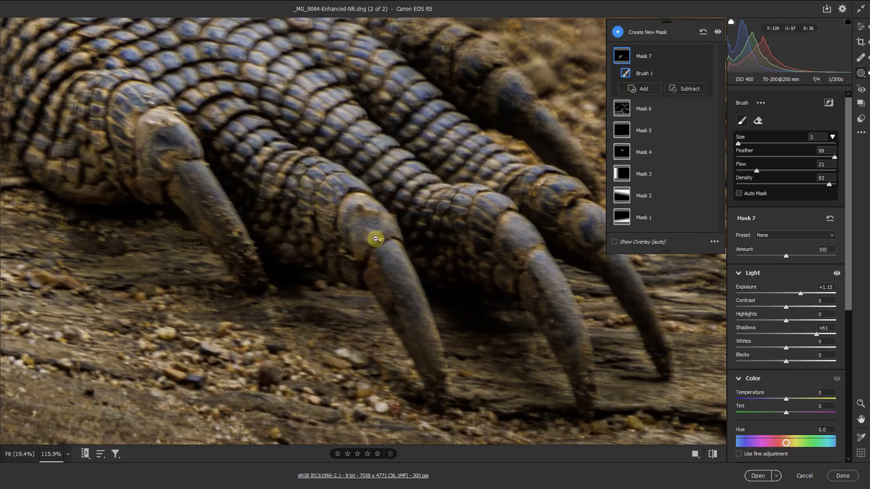
click(401, 358)
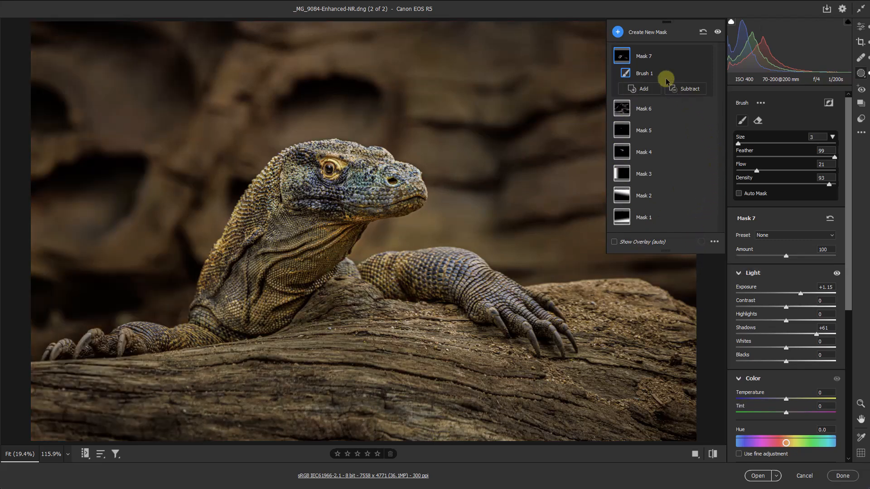
- Create another brush mask with Exposure -1.95, paint it along the bottom edge of the log, and leave masking
click(619, 32)
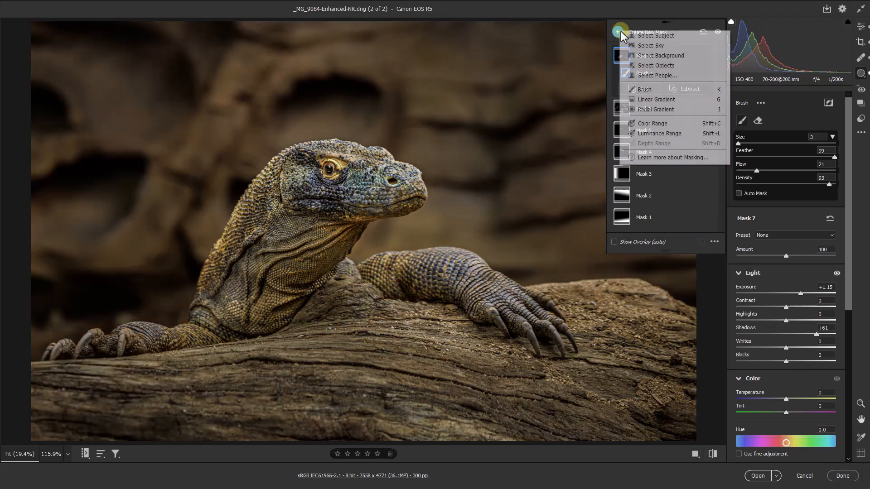
click(645, 90)
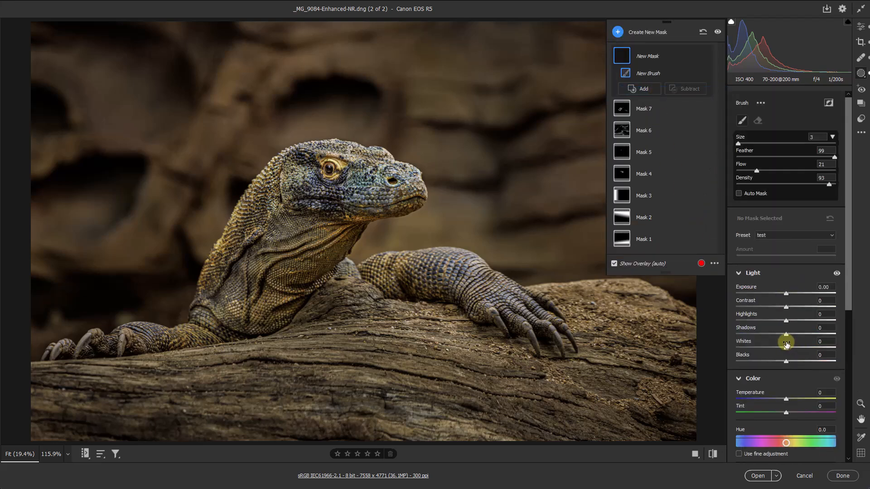
drag(785, 293, 761, 294)
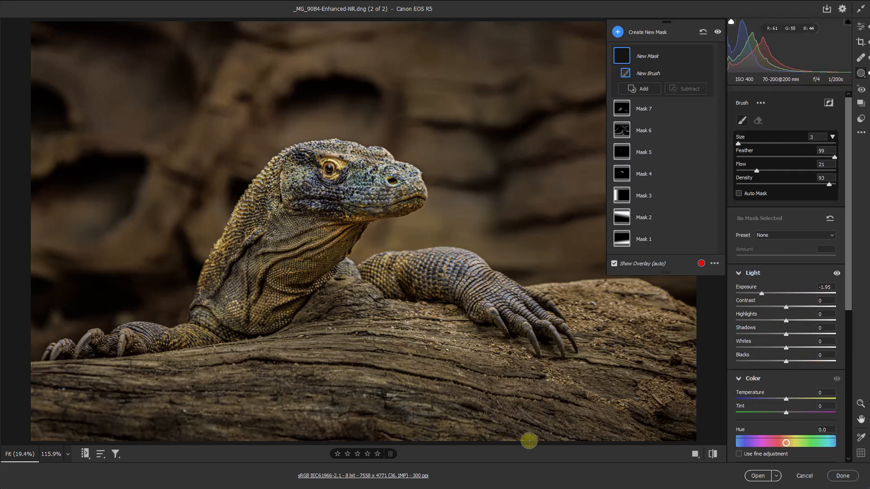
mouse_move(240, 408)
mouse_down()
mouse_move(353, 417)
mouse_move(250, 432)
mouse_move(212, 410)
mouse_move(716, 439)
mouse_up()
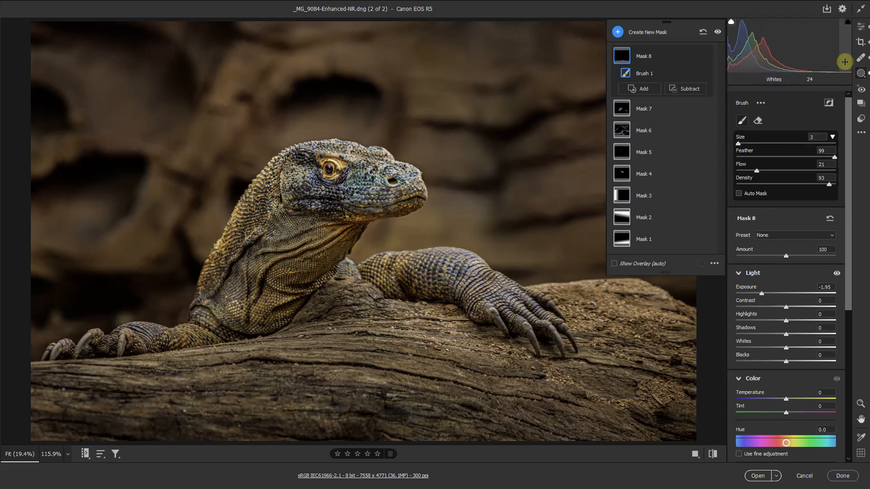
click(862, 29)
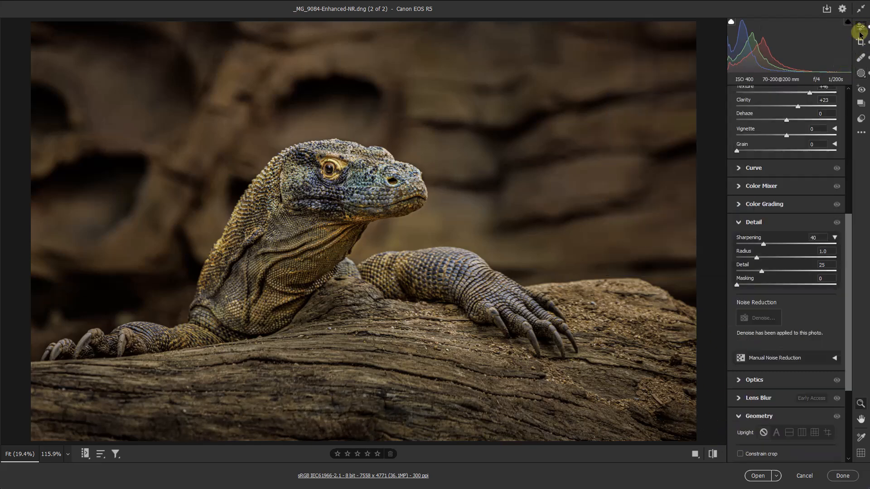